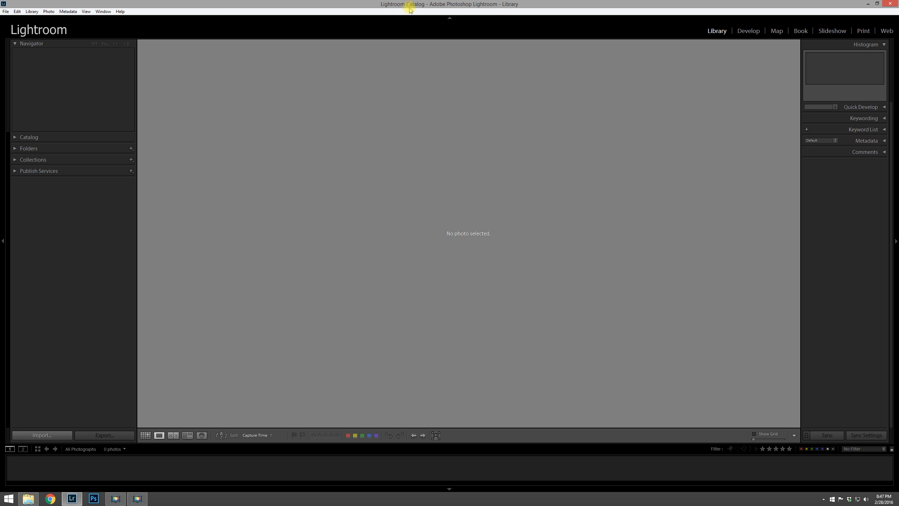
Step: Create a new catalog named Saa-photo in the SAA-Photo\Lightroom folder on drive G:
click(6, 12)
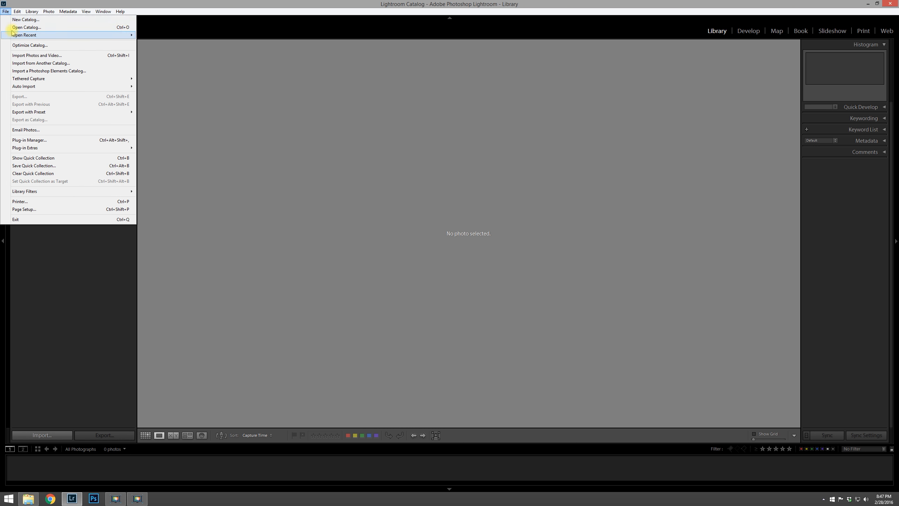
click(26, 20)
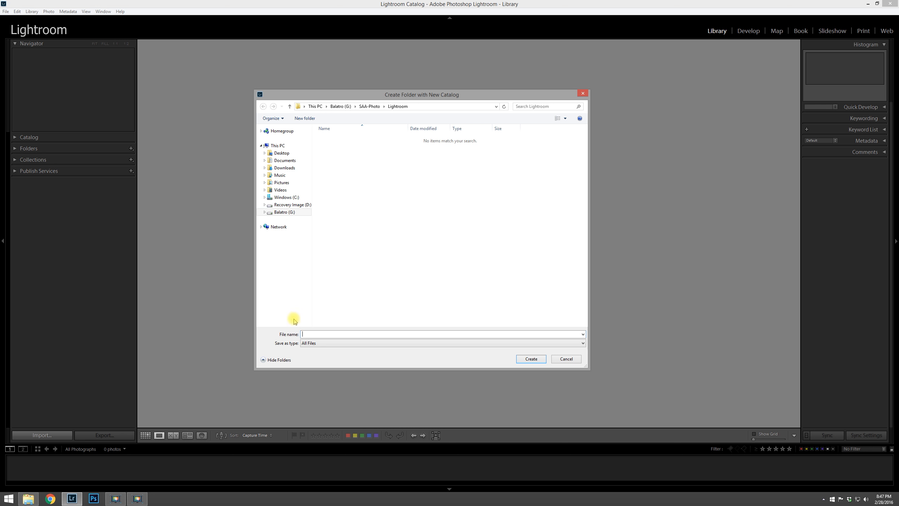
click(339, 106)
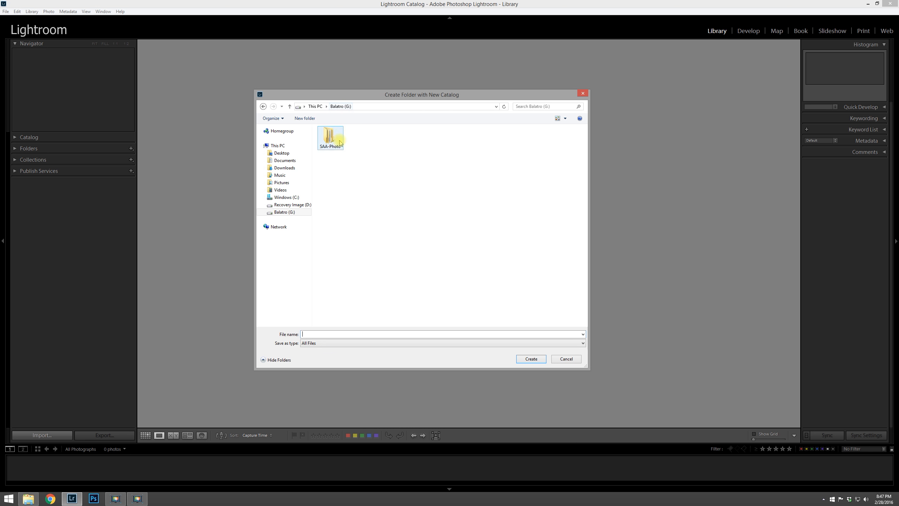
double_click(339, 142)
double_click(338, 146)
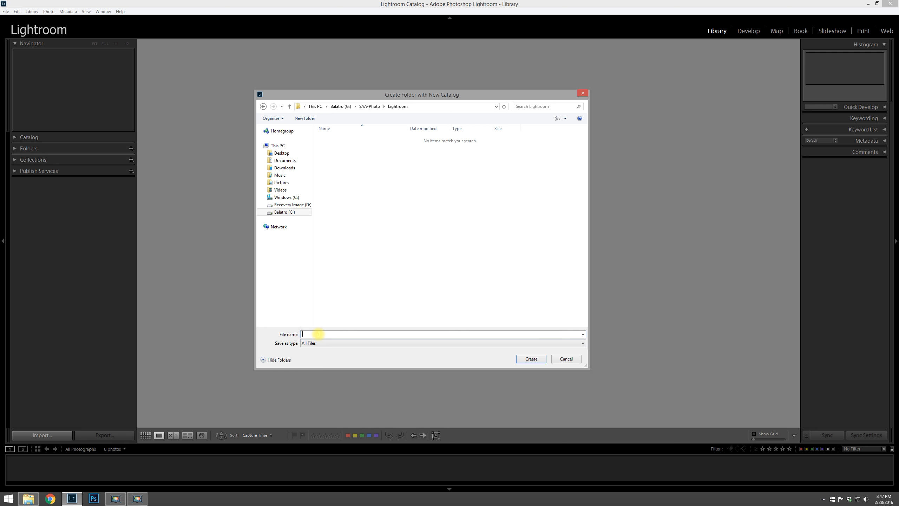
text(Saa-photo)
click(531, 359)
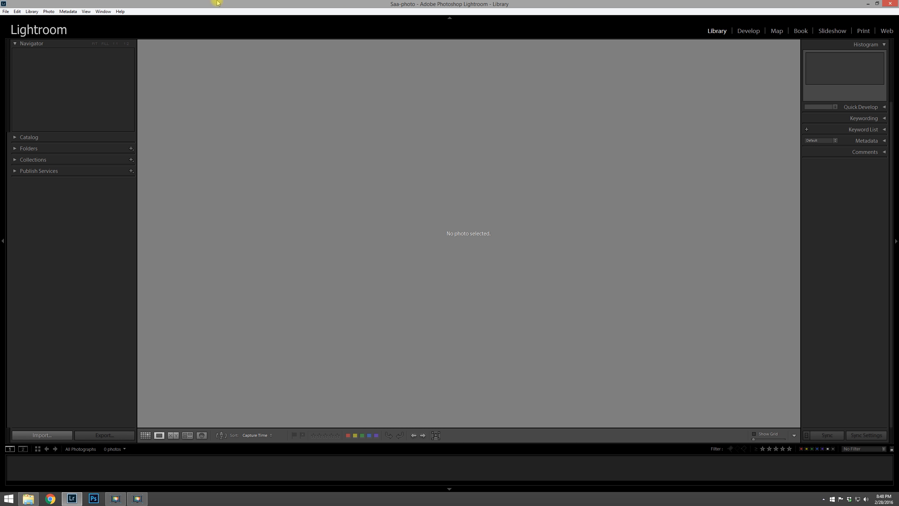
Step: In the external editing preferences for Photoshop, choose PSD as the file format and sRGB as the color space
click(6, 11)
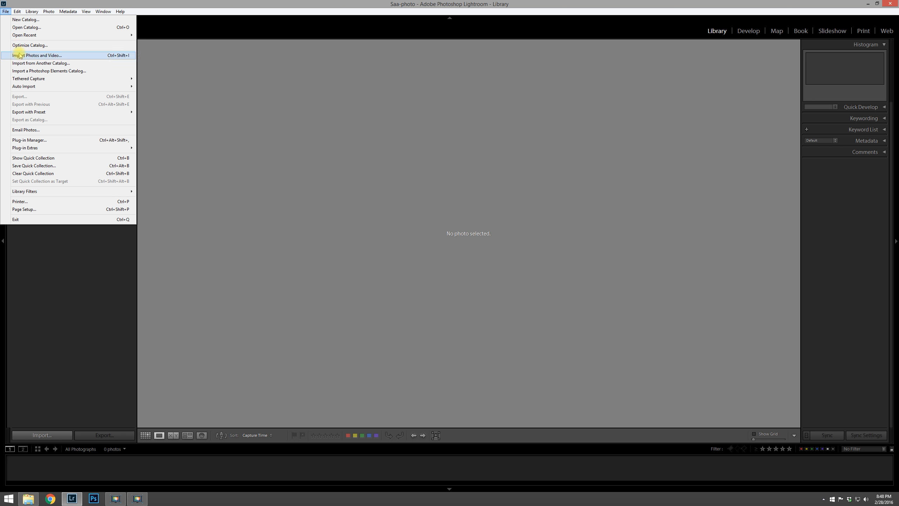
mouse_move(17, 12)
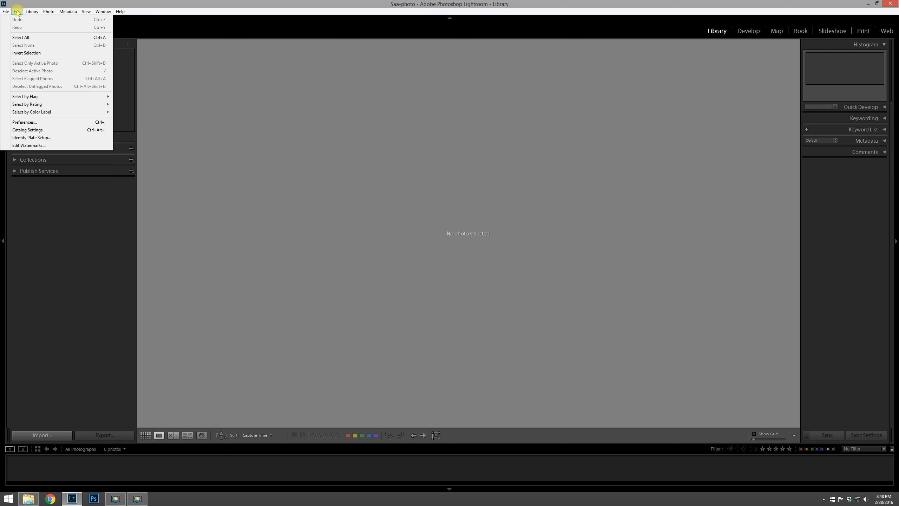
click(32, 123)
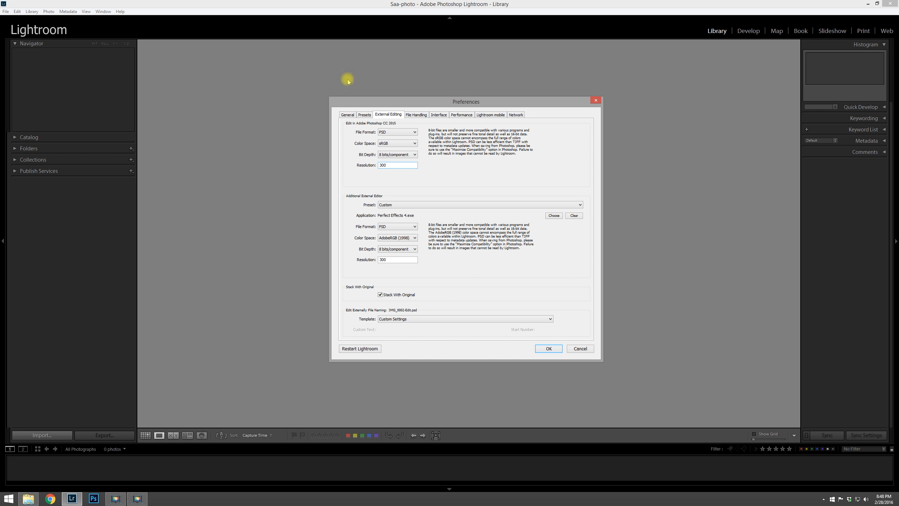
click(347, 114)
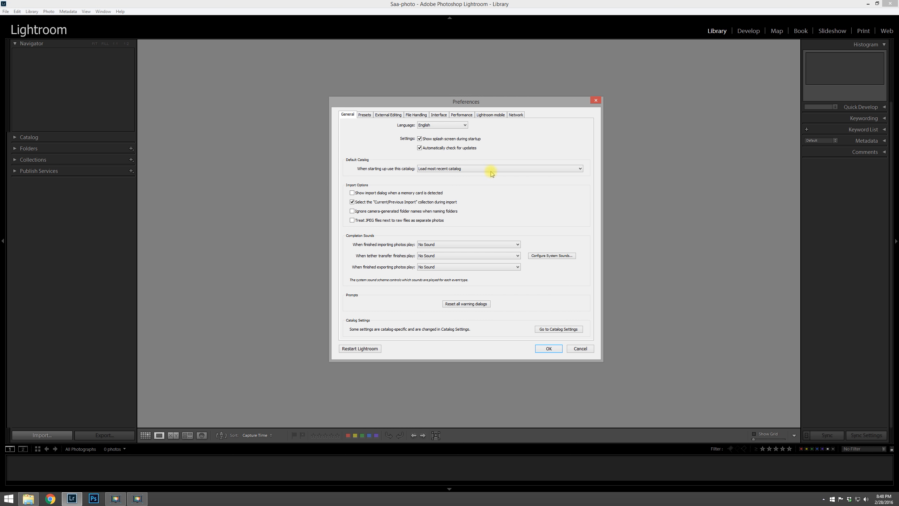
click(388, 116)
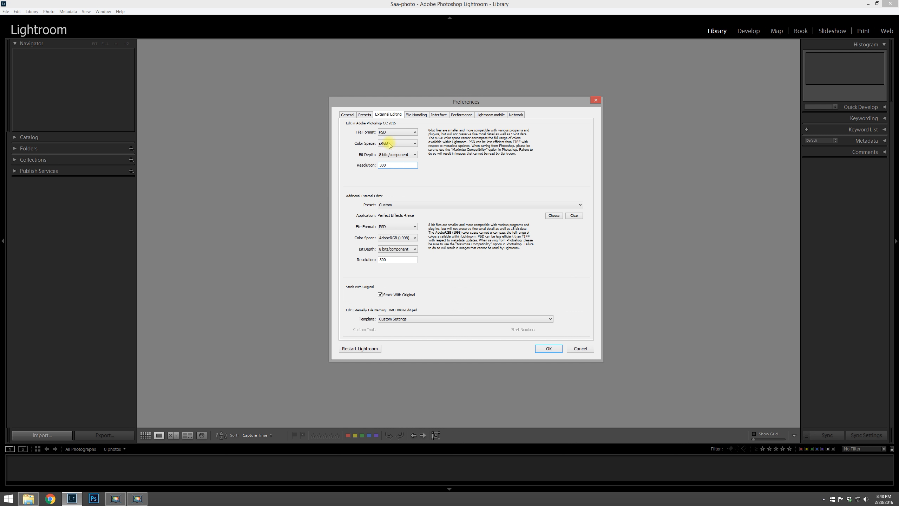
click(406, 131)
click(400, 150)
click(409, 146)
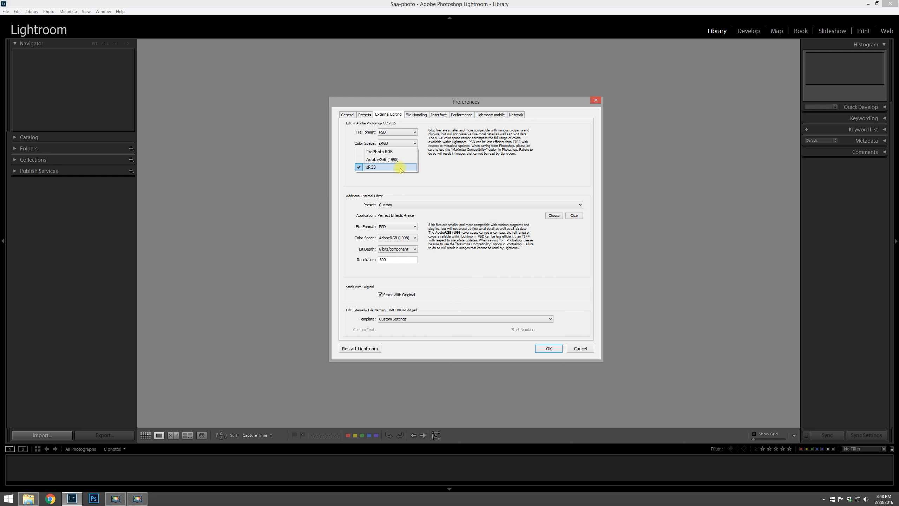
click(386, 168)
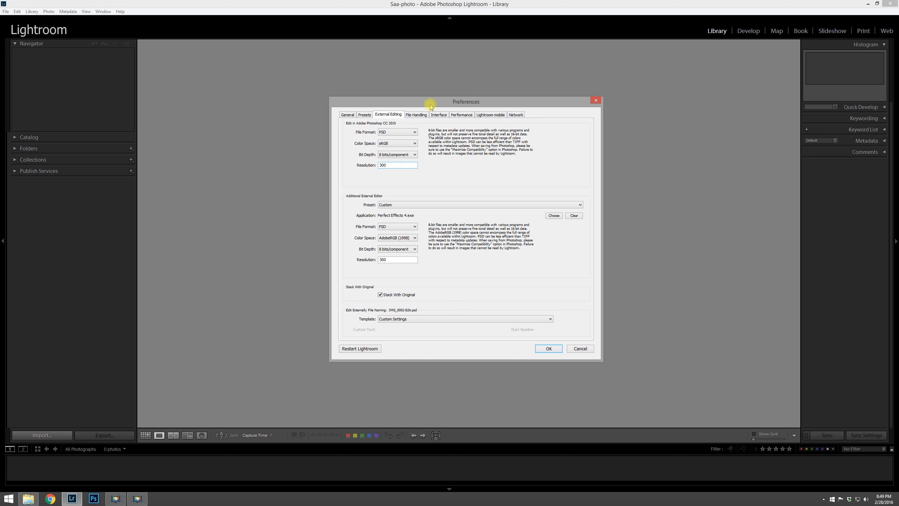
Step: Set the Photoshop external editing bit depth to 16 bits/component and the resolution to 300, and accept the preferences
click(394, 155)
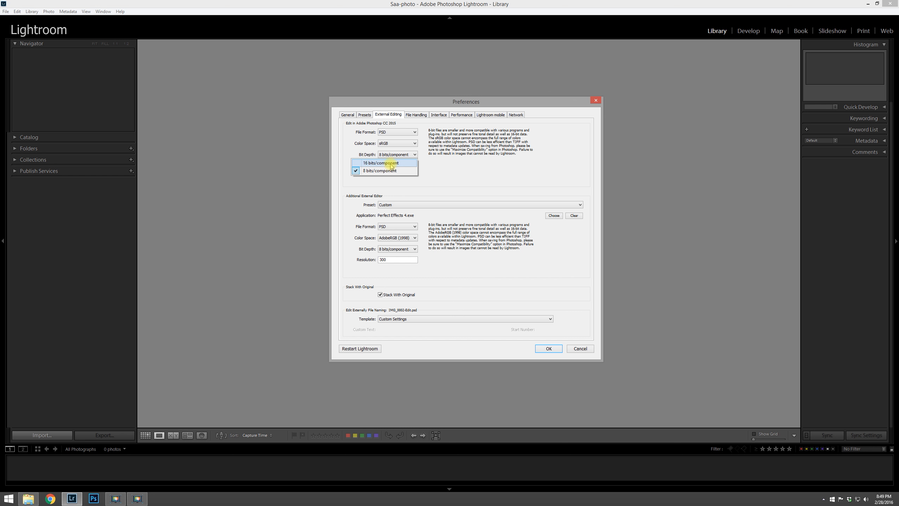
click(392, 164)
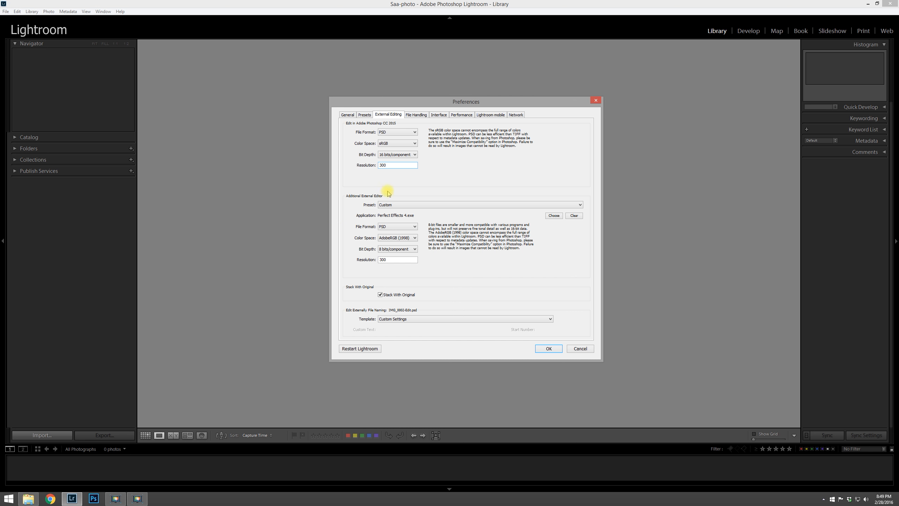
double_click(384, 165)
text(240)
text(300)
click(550, 348)
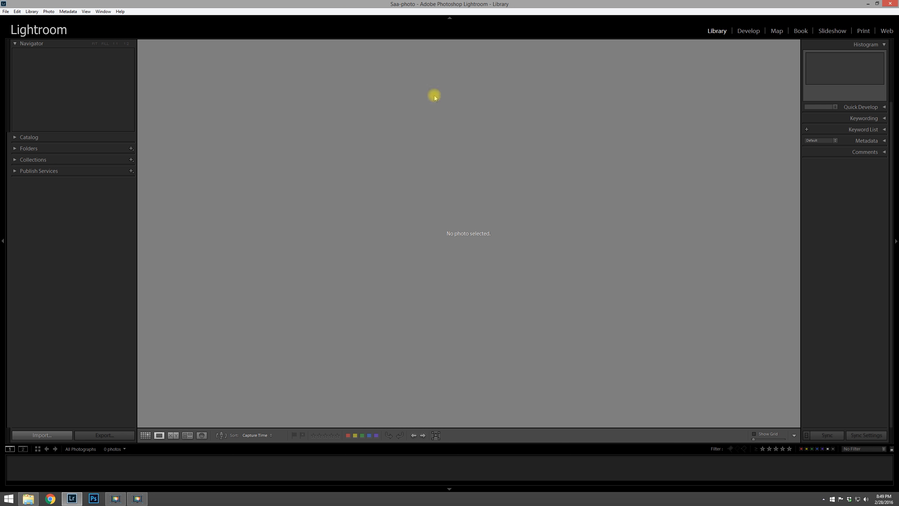
Step: In the catalog settings, set the catalog backup to run every time Lightroom exits
click(17, 11)
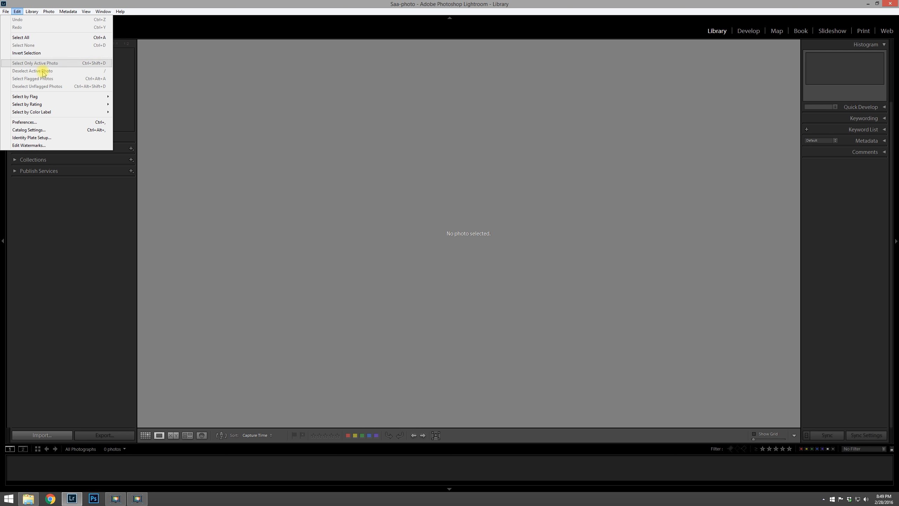
click(35, 131)
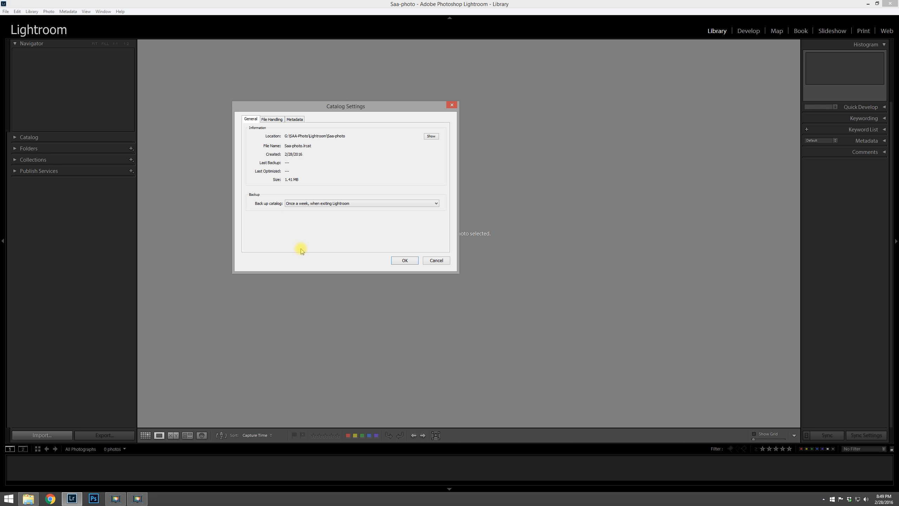
click(348, 204)
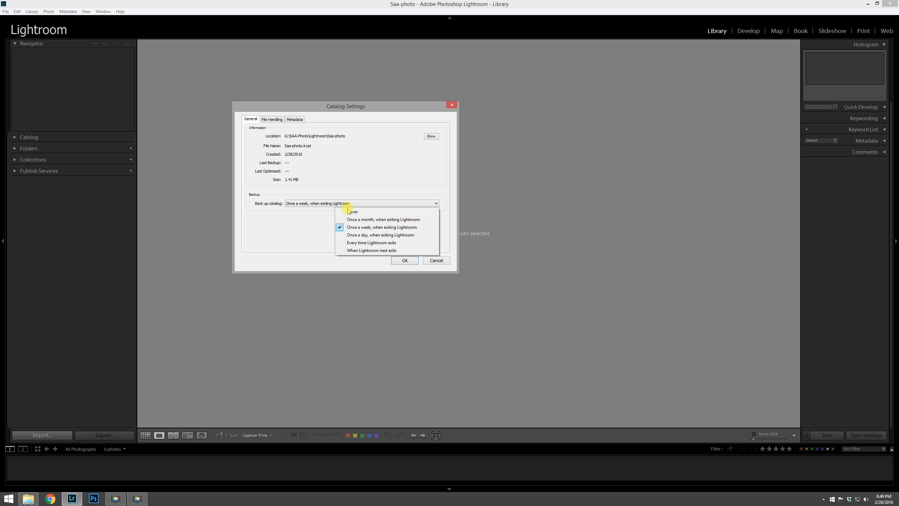
click(358, 243)
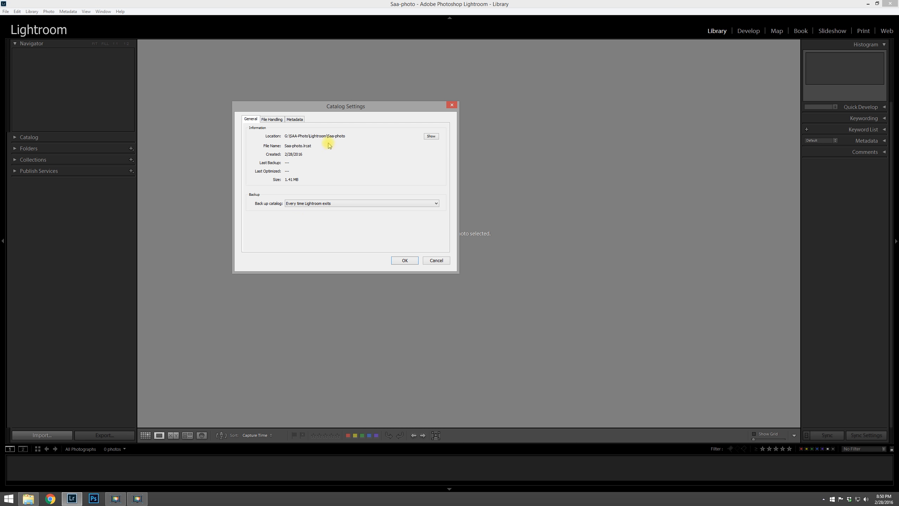
Step: Choose the standard preview size and the preview quality in the catalog's file handling settings
click(274, 120)
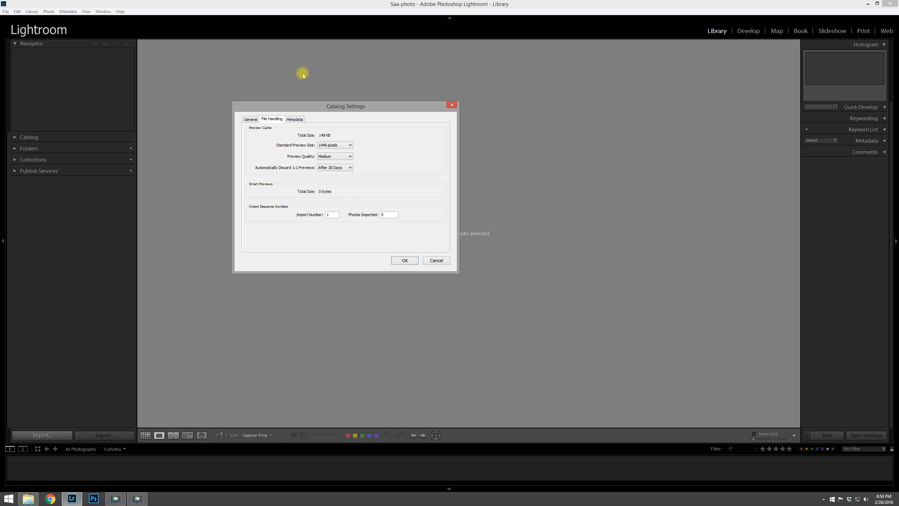
click(341, 145)
click(334, 154)
click(340, 157)
click(341, 164)
Step: Enable automatically writing changes into XMP in the catalog's metadata settings and accept the catalog settings
click(298, 120)
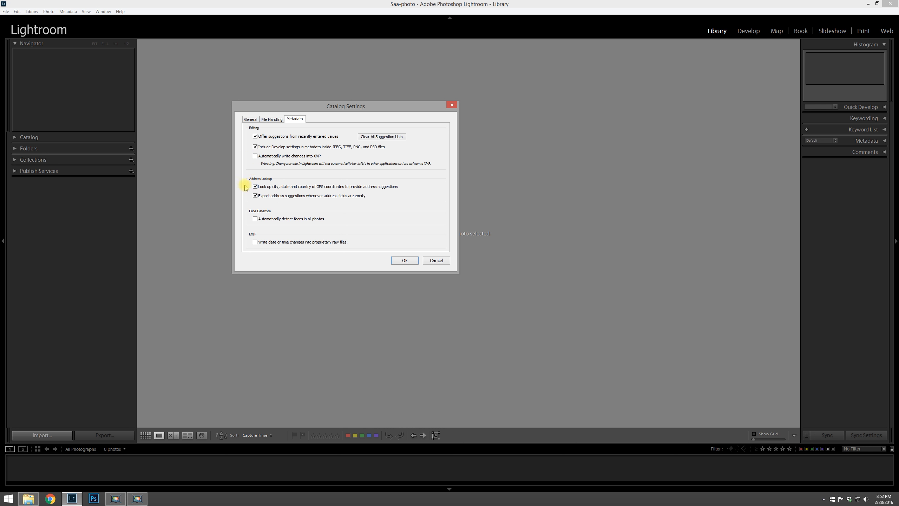
click(255, 156)
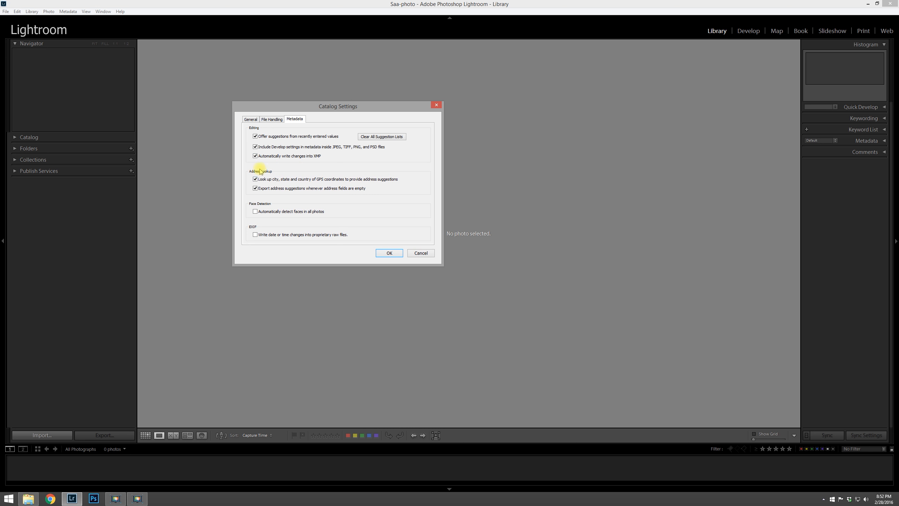
click(389, 253)
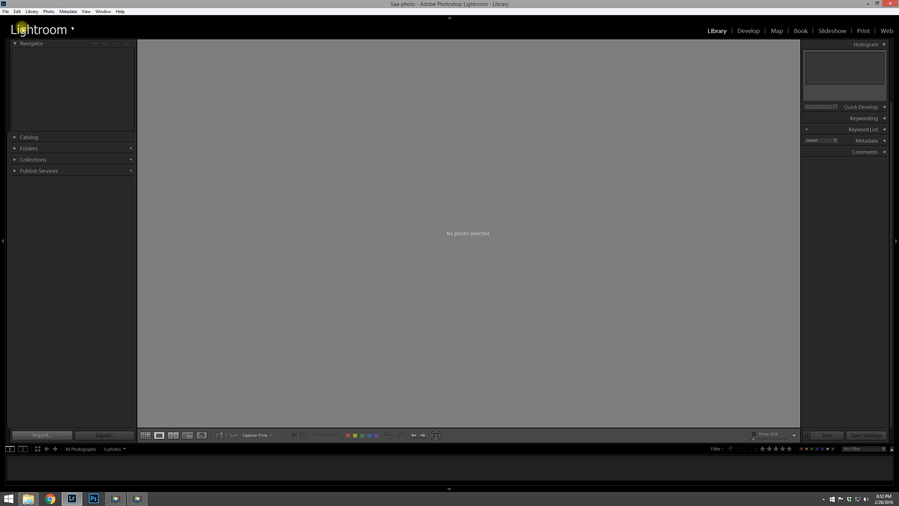
Step: Change the styled text identity plate to read SAA-Photo and apply it
click(17, 12)
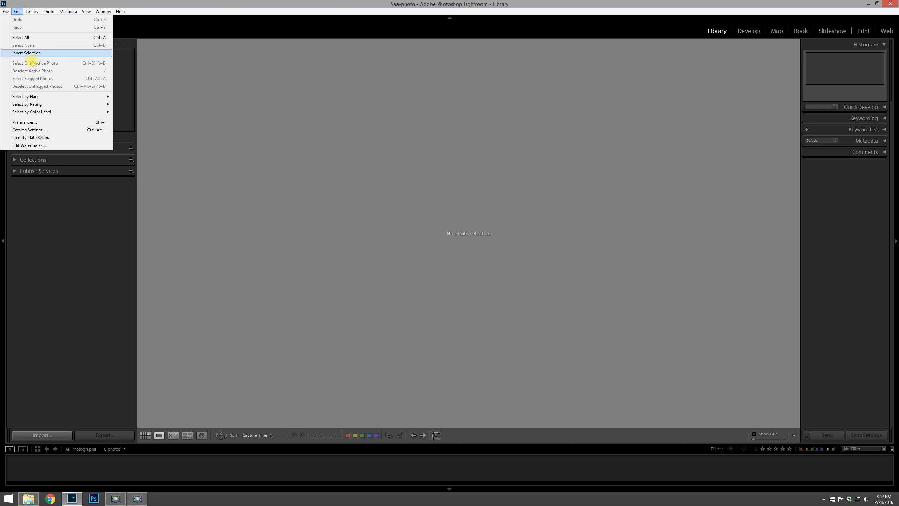
click(37, 139)
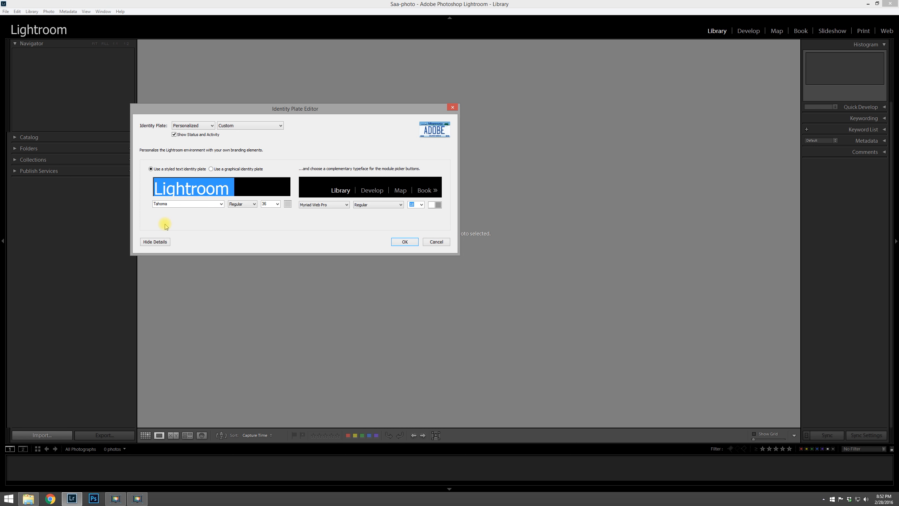
text(SA)
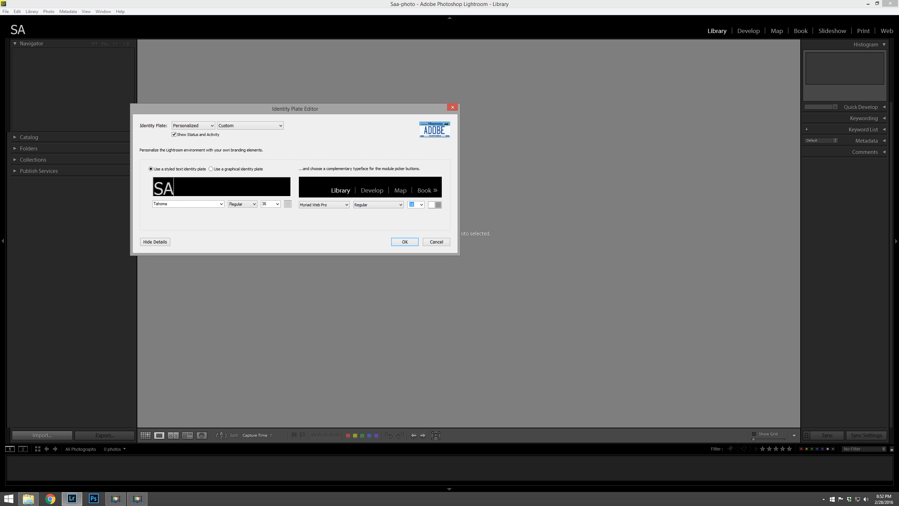
text(A-Phot)
text(t)
key(BackSpace)
text(o)
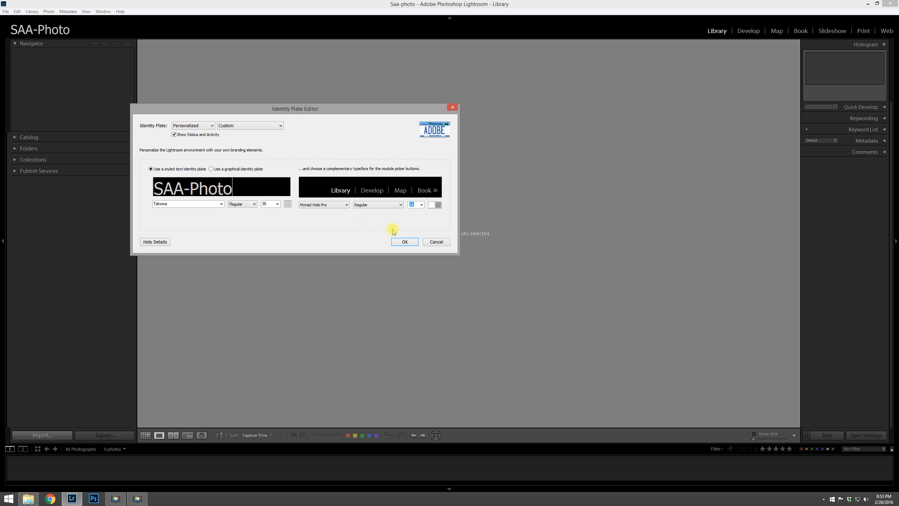
click(405, 242)
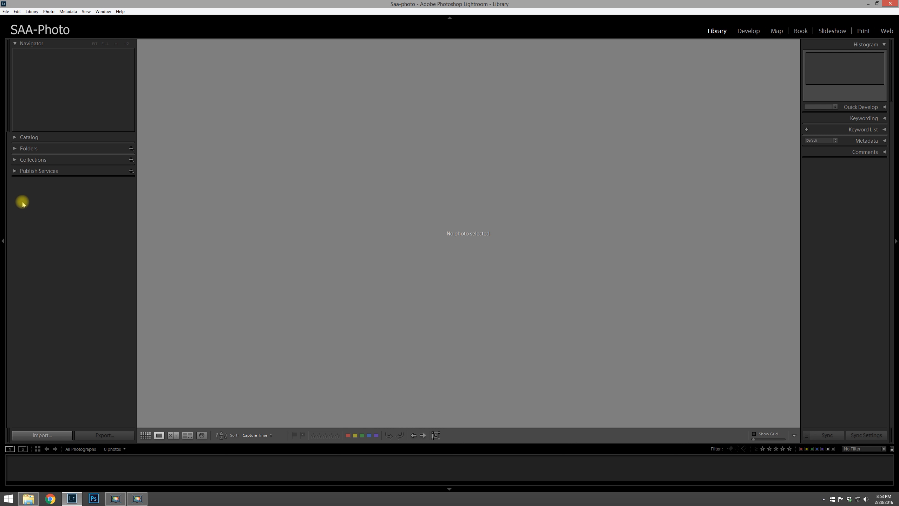
Step: Expand the Catalog, Folders and Collections sections of the Library module
click(15, 137)
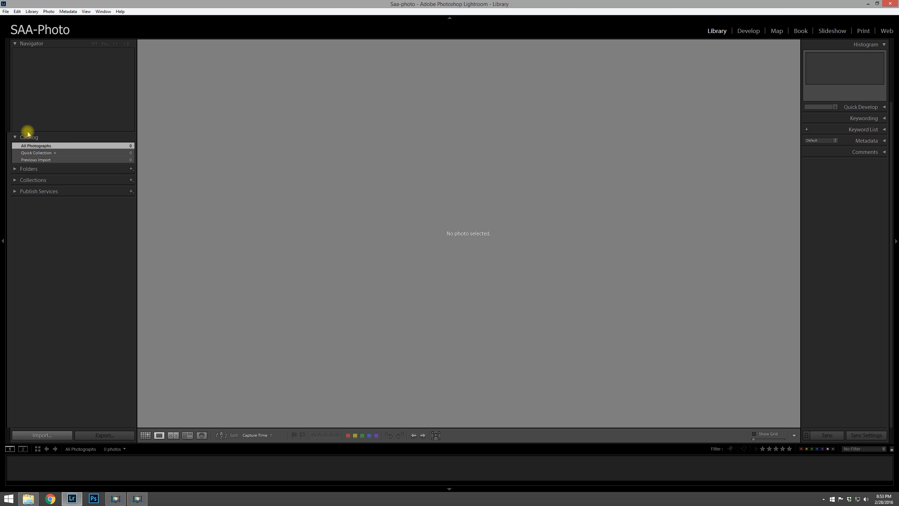
click(15, 169)
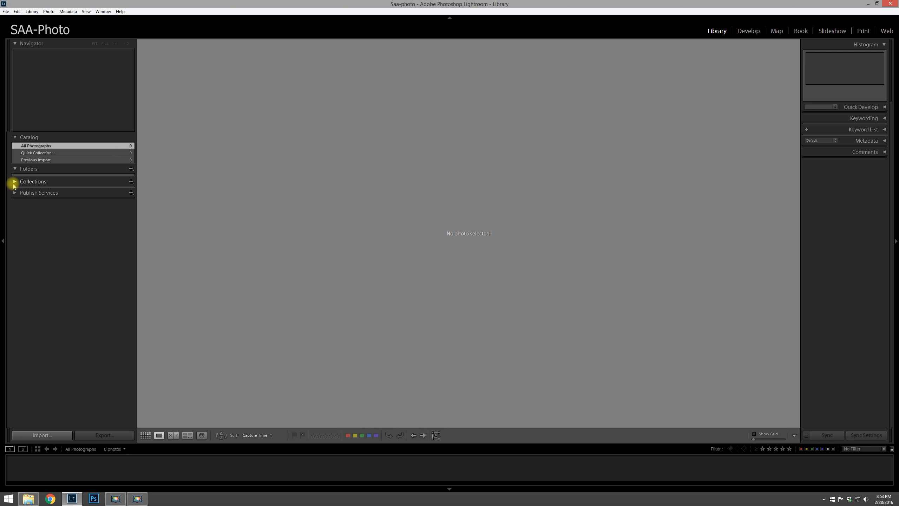
click(15, 181)
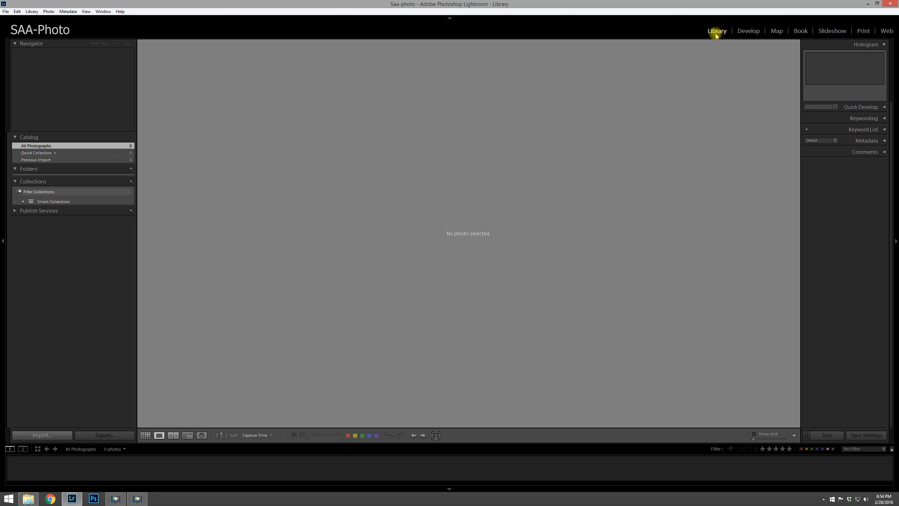
Step: Switch to the Develop module
click(748, 31)
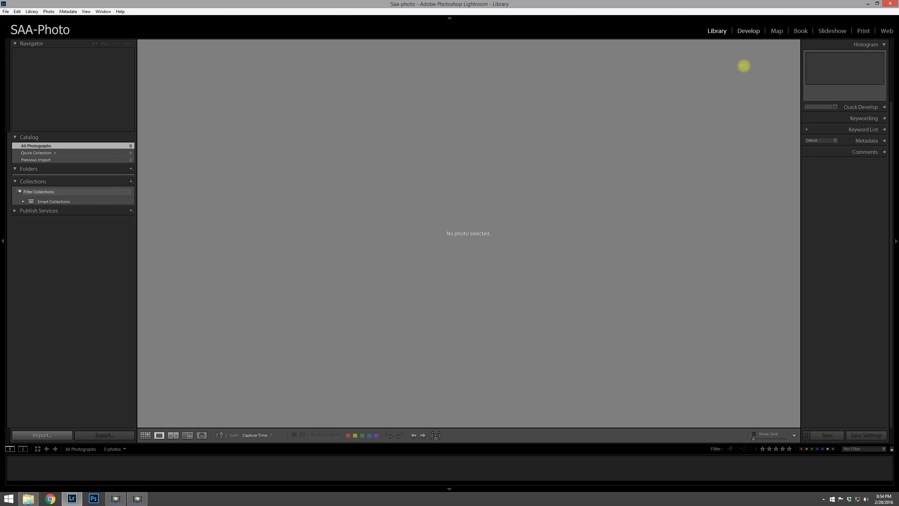